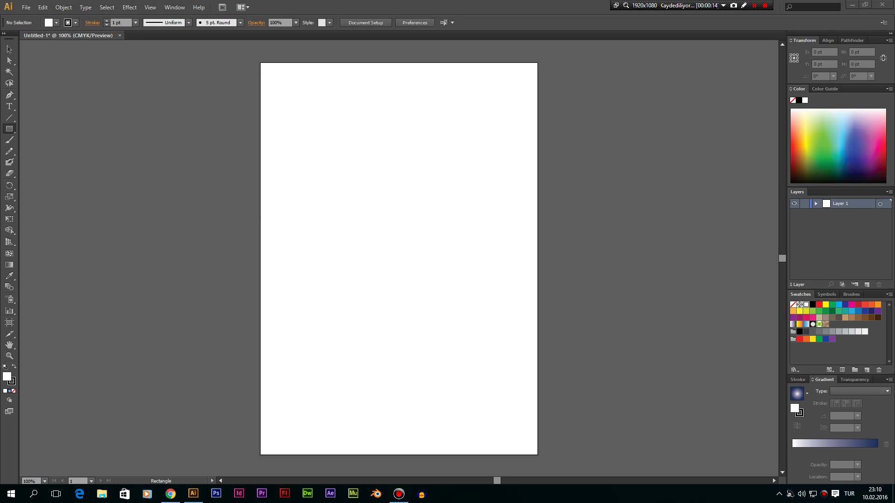
- Draw a circle near the top of the artboard and give it a radial gradient fill
left_click_drag(9, 129, 37, 151)
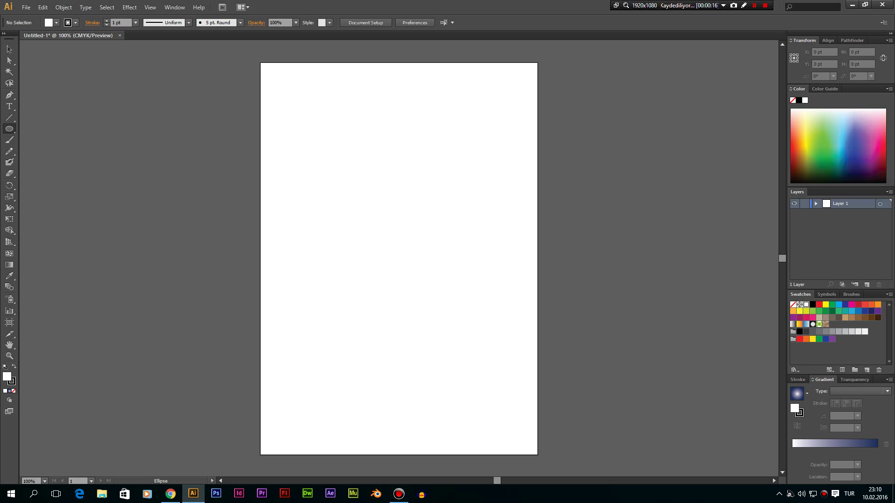
left_click_drag(340, 120, 470, 249)
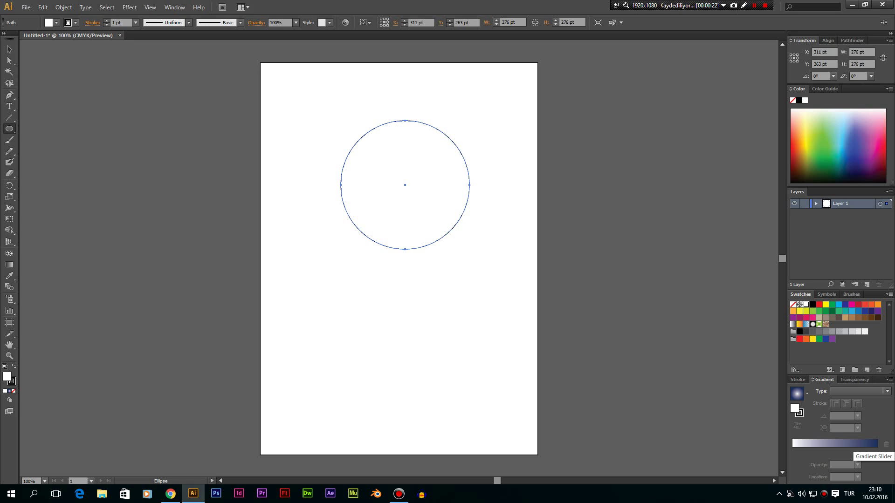
left_click(851, 444)
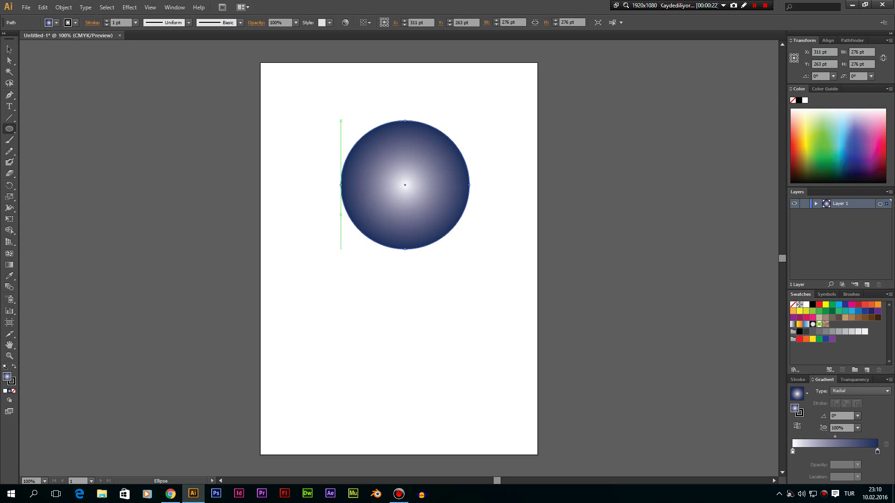
- Reposition the radial gradient so its white highlight sits at the sphere's upper left
left_click(9, 265)
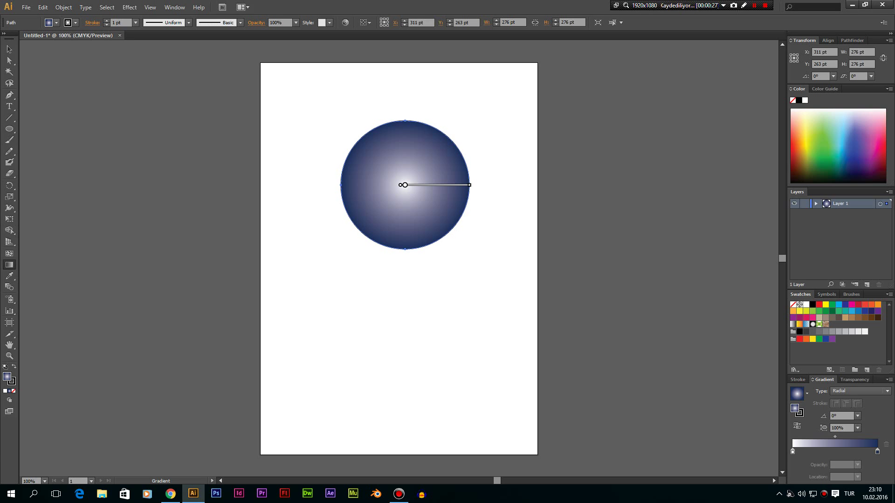
left_click_drag(405, 185, 386, 181)
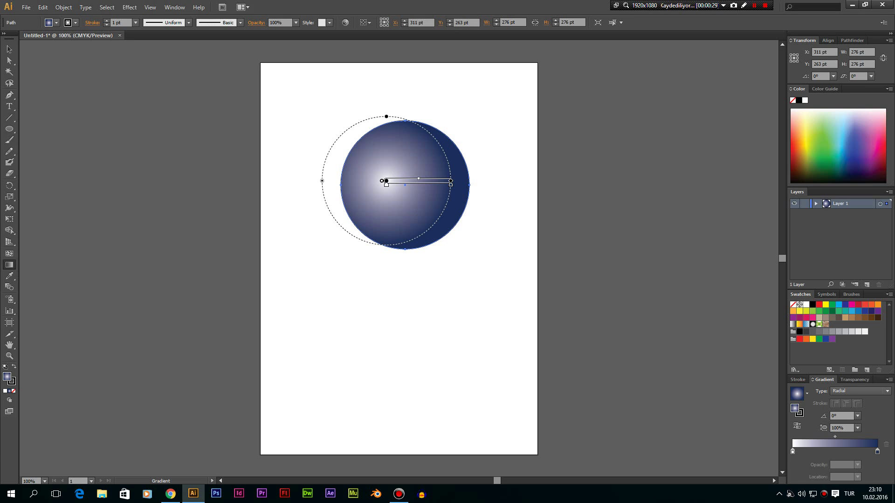
mouse_move(436, 168)
left_mouse_down()
mouse_move(401, 148)
mouse_move(446, 154)
mouse_move(495, 195)
left_mouse_up()
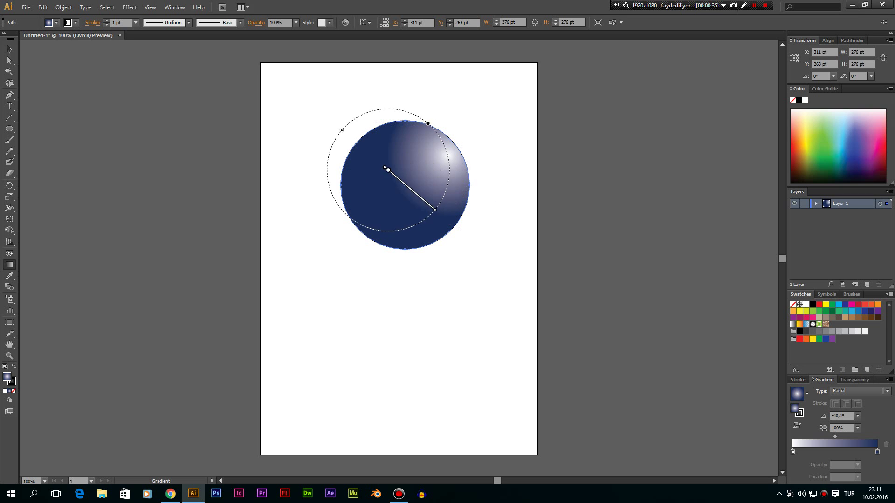
left_click_drag(380, 171, 423, 213)
left_click_drag(440, 171, 318, 177)
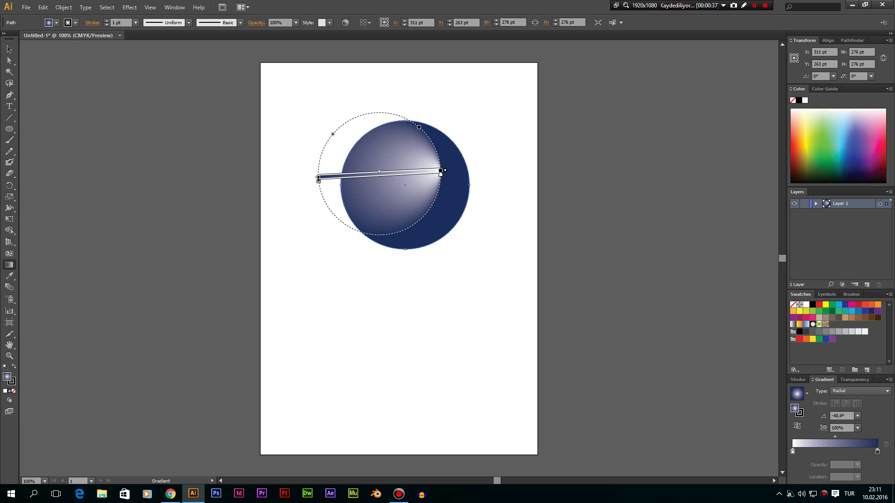
left_click_drag(380, 173, 425, 213)
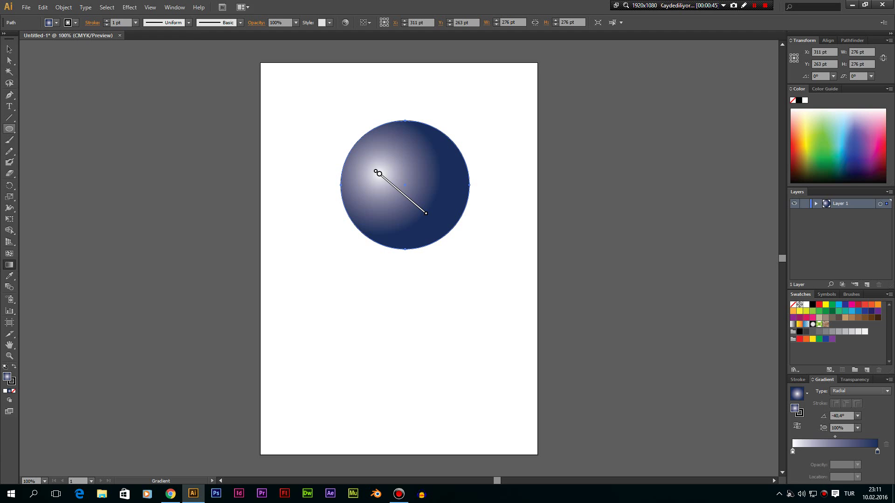
- Draw a thin white 359 x 17 pt bar and move it across the sphere's top
left_click(9, 129)
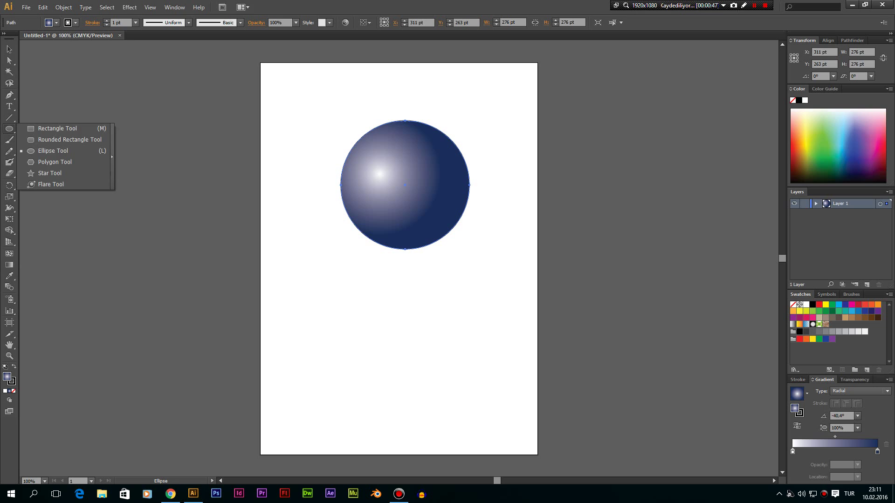
left_click(51, 128)
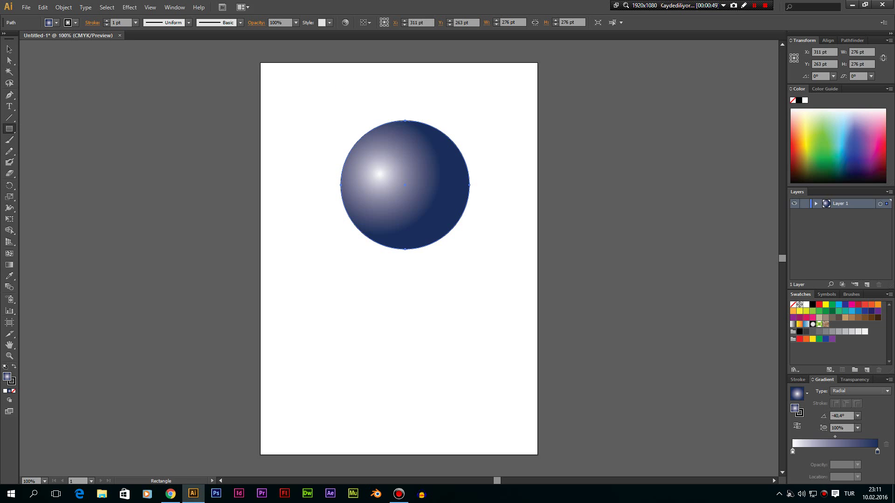
left_click(56, 22)
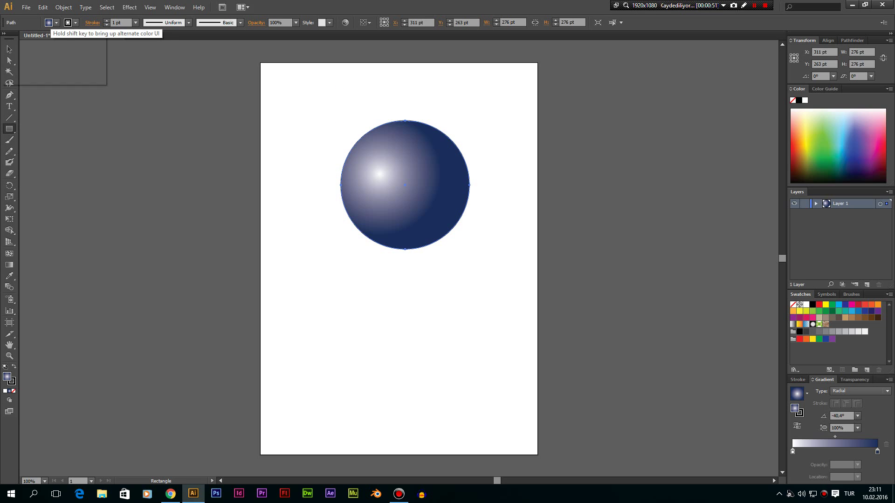
left_click(19, 37)
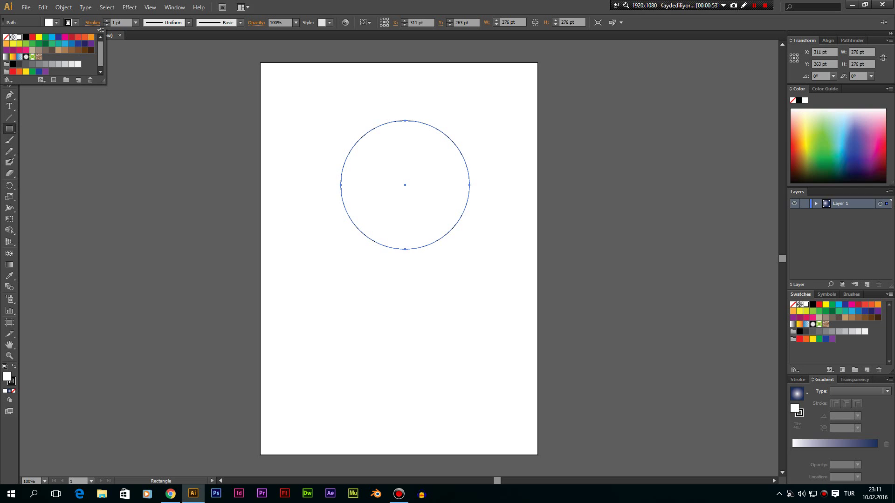
key("ctrl+z")
mouse_move(330, 77)
left_mouse_down()
mouse_move(391, 92)
mouse_move(497, 84)
left_mouse_up()
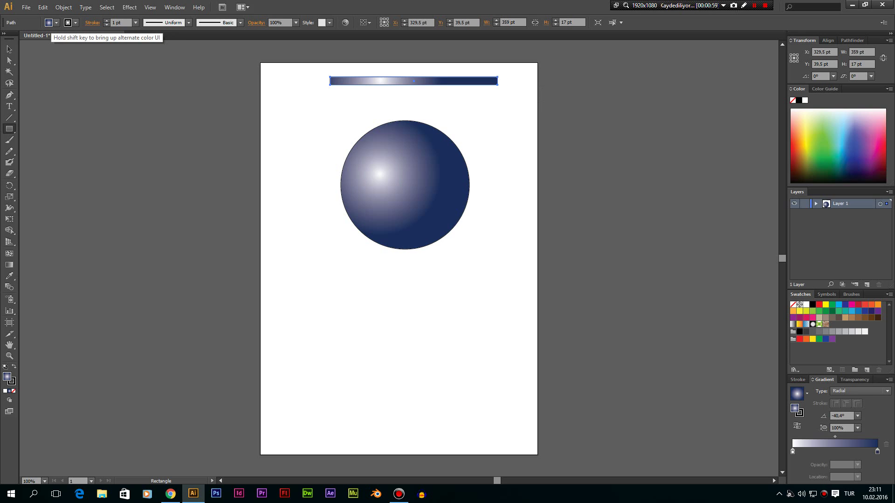
left_click(57, 22)
left_click(20, 37)
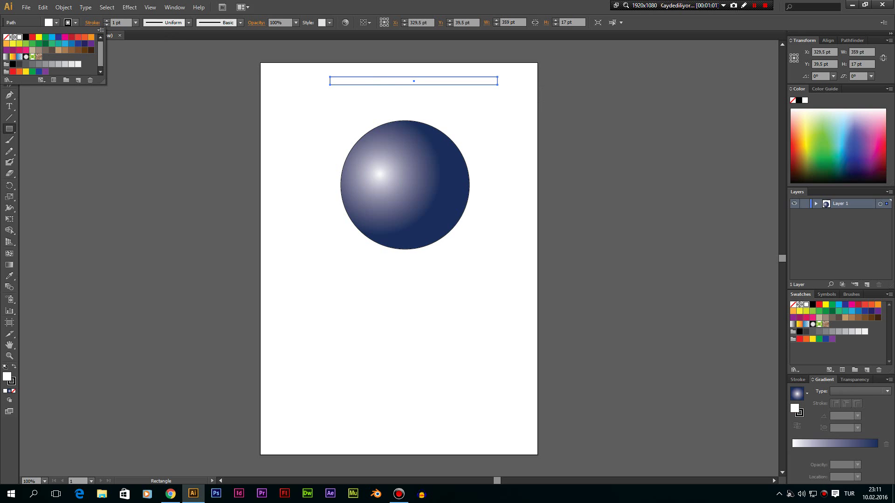
left_click(9, 49)
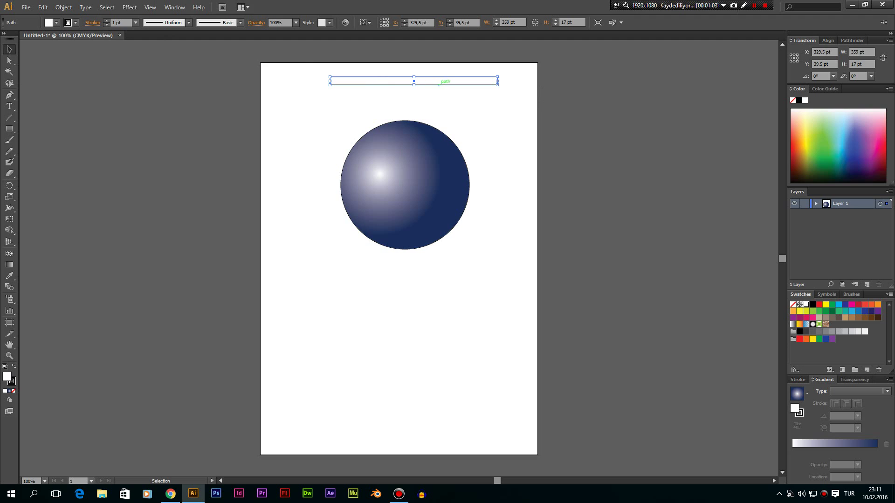
mouse_move(438, 84)
left_mouse_down()
mouse_move(430, 147)
mouse_move(438, 139)
left_mouse_up()
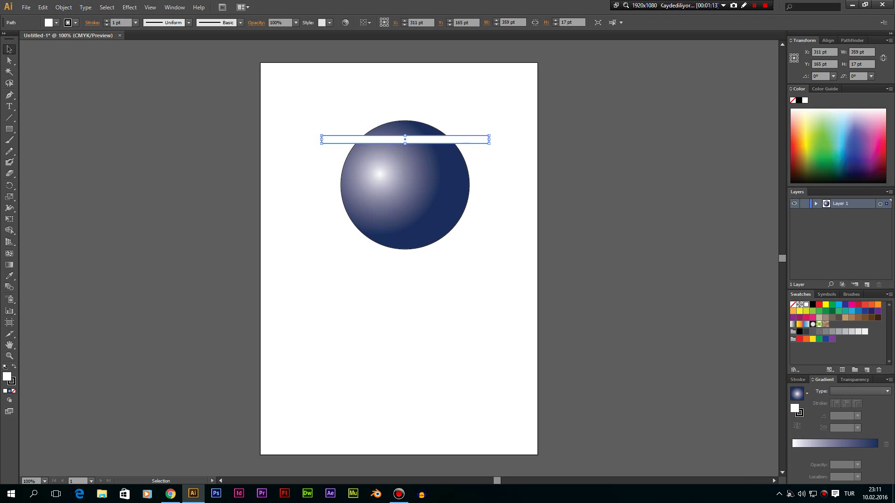
- Duplicate the bar downward at even spacing to make six stripes across the sphere
left_click_drag(405, 139, 405, 157)
key("ctrl+d")
key("ctrl+d")
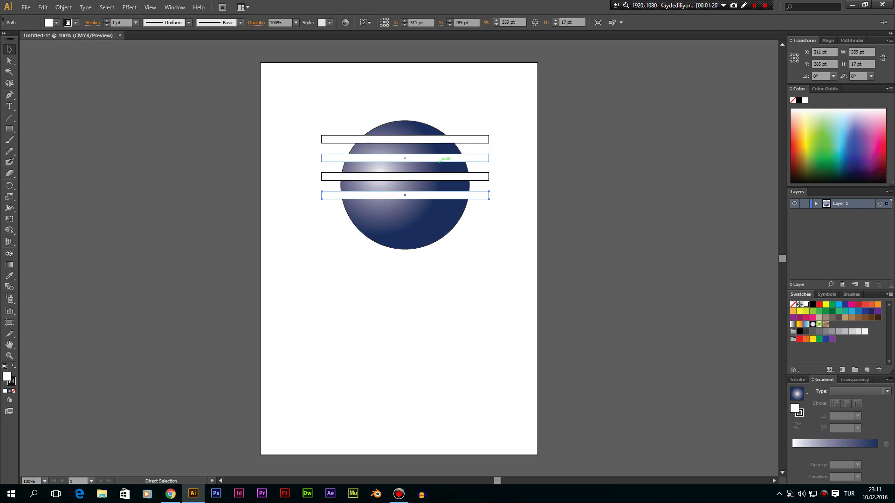
key("ctrl+d")
key("ctrl+d")
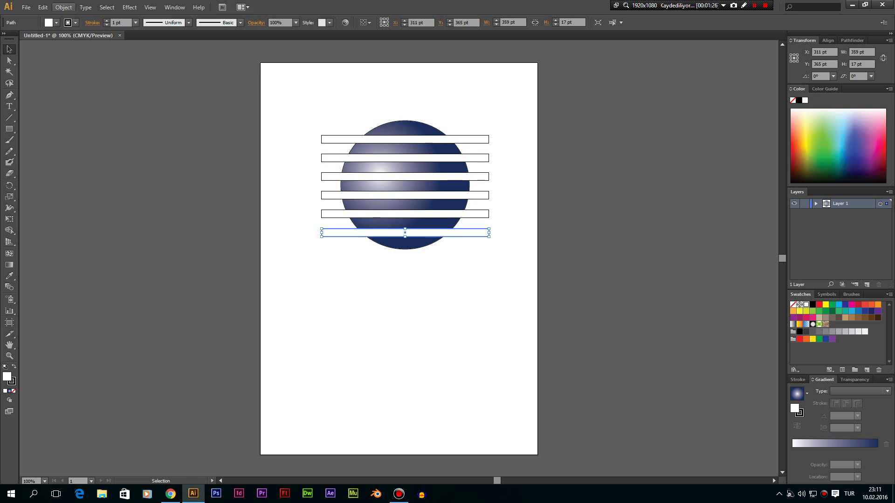
- Select the gradient circle, try Divide Objects Below along the bars, then undo it
key("a")
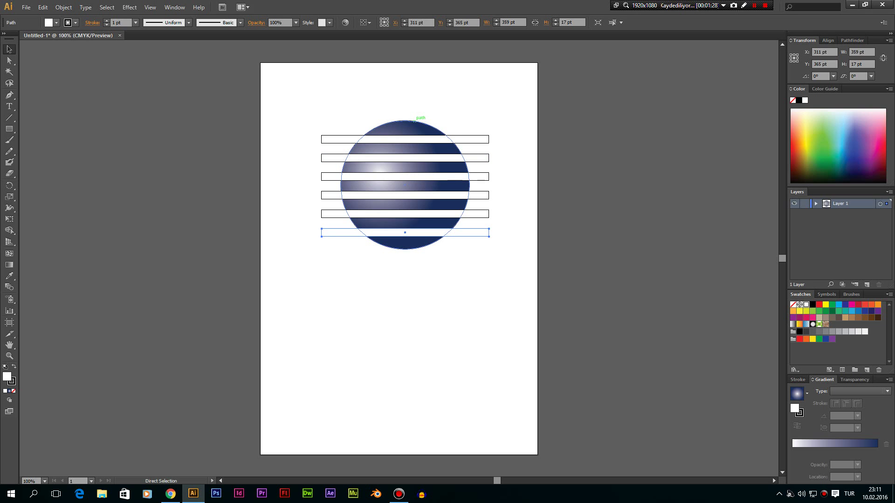
left_click(410, 121)
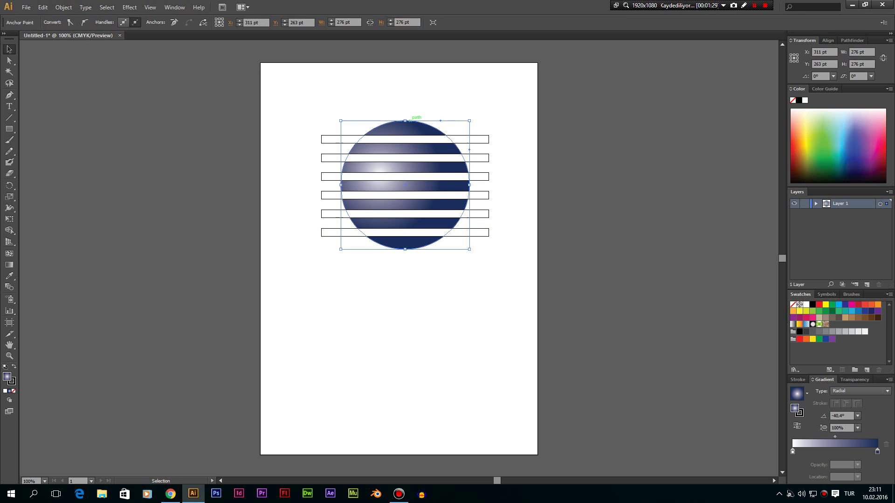
key("v")
left_click(63, 7)
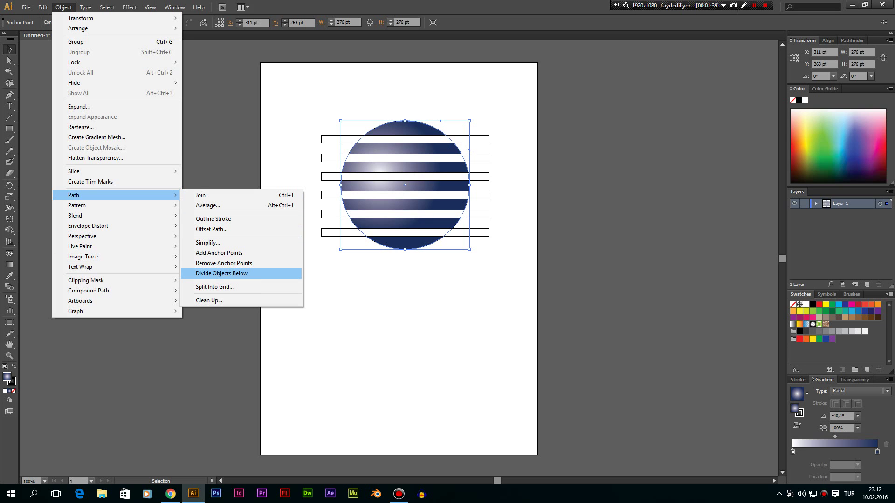
left_click(222, 274)
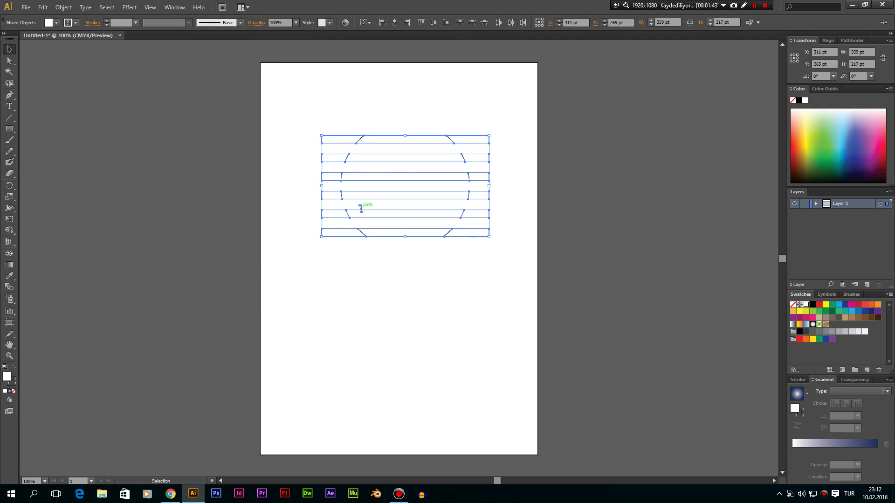
key("a")
key("ctrl+z")
key("ctrl+z")
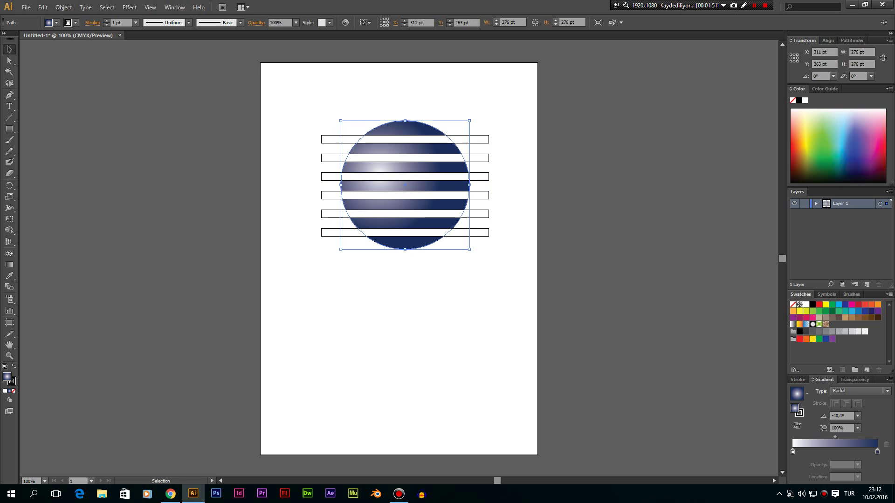
key("ctrl+z")
key("ctrl+z")
key("ctrl+z")
key("v")
left_click(64, 7)
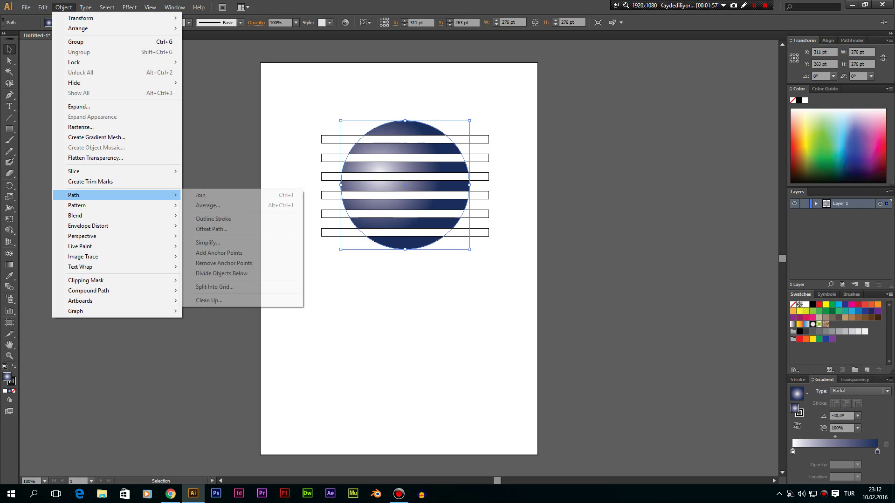
left_click(222, 273)
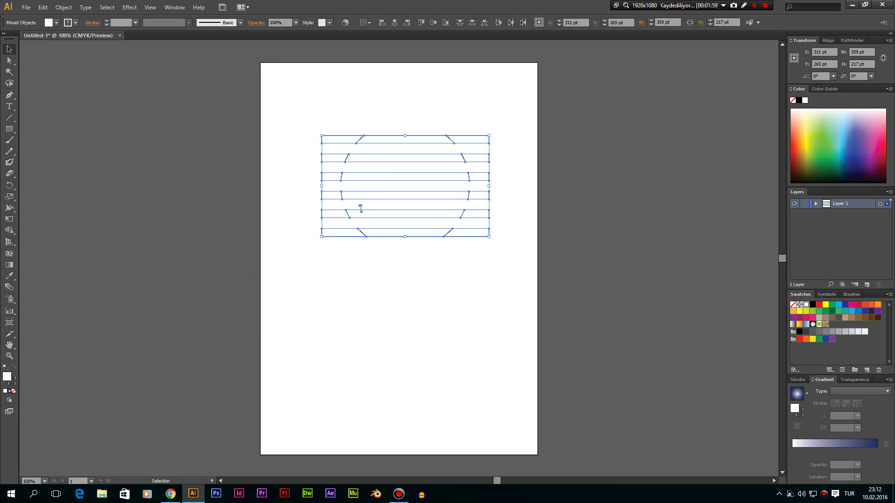
key("ctrl+v")
- Recentre the circle over the stripes and send it behind the bars
left_click_drag(399, 259, 405, 185)
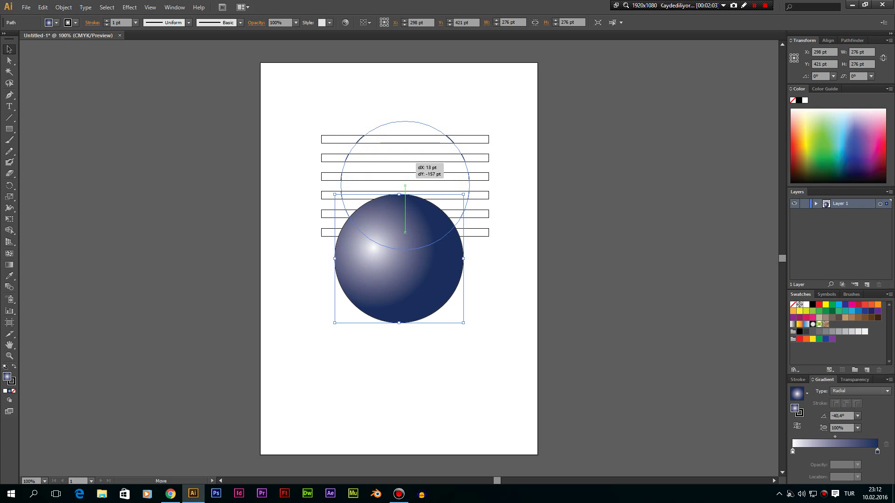
left_click_drag(405, 186, 405, 186)
right_click(407, 164)
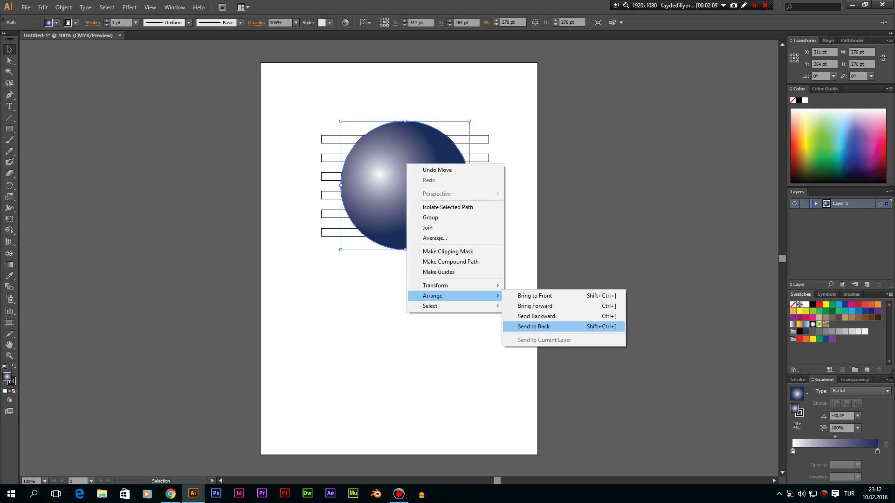
left_click(534, 326)
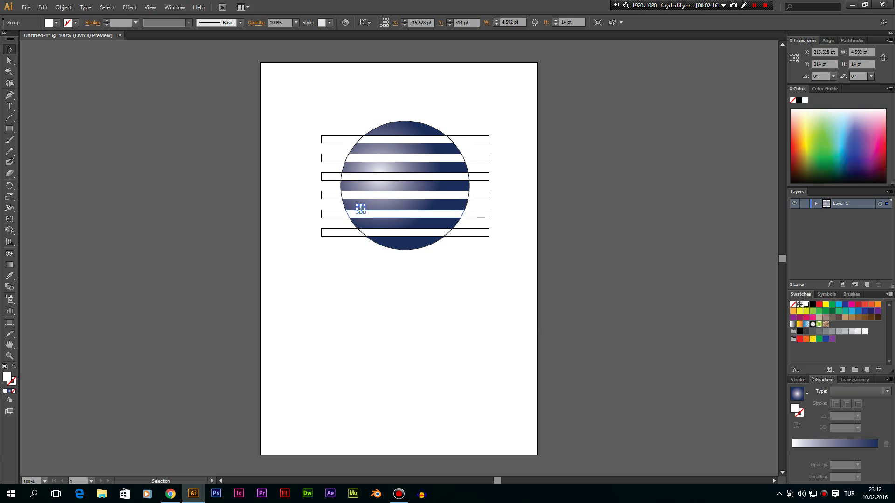
key("ctrl+shift+a")
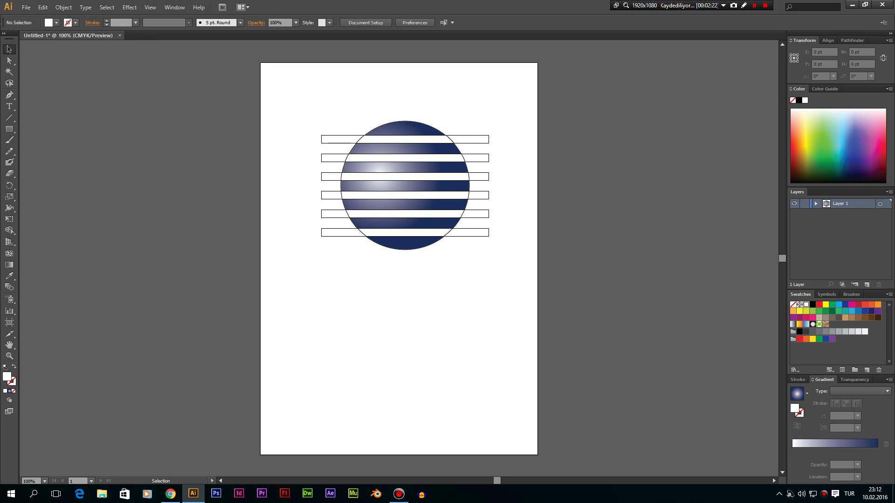
- Pull the leftover stripe pieces off both sides of the circle
left_click_drag(336, 139, 287, 135)
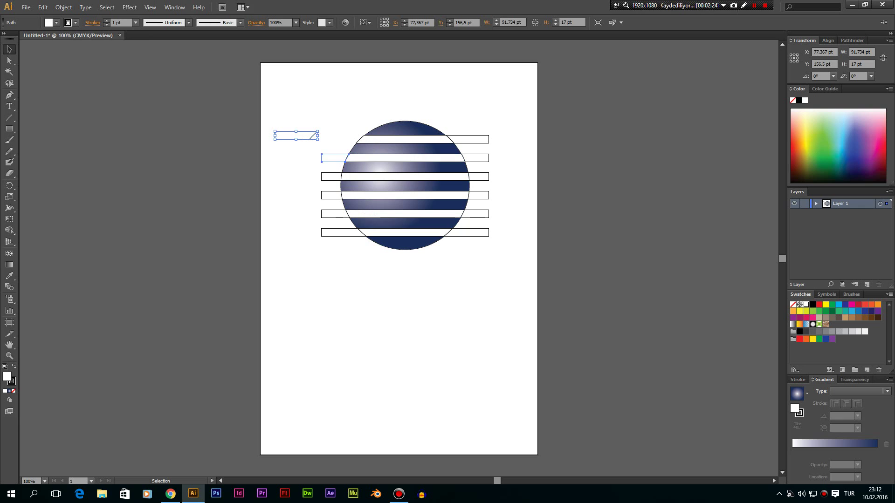
left_click_drag(333, 158, 287, 158)
mouse_move(331, 176)
left_mouse_down()
mouse_move(301, 177)
mouse_move(290, 214)
left_mouse_up()
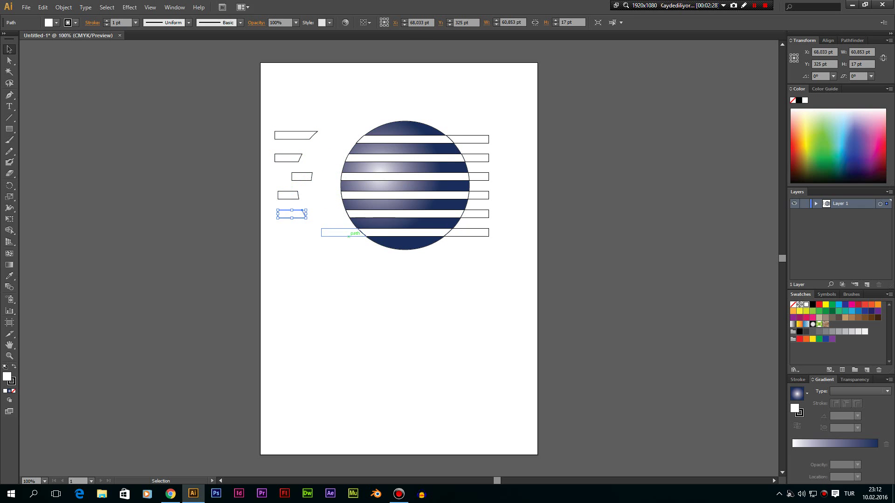
left_click_drag(349, 233, 293, 230)
mouse_move(466, 232)
left_mouse_down()
mouse_move(504, 236)
mouse_move(504, 195)
mouse_move(493, 177)
mouse_move(517, 143)
left_mouse_up()
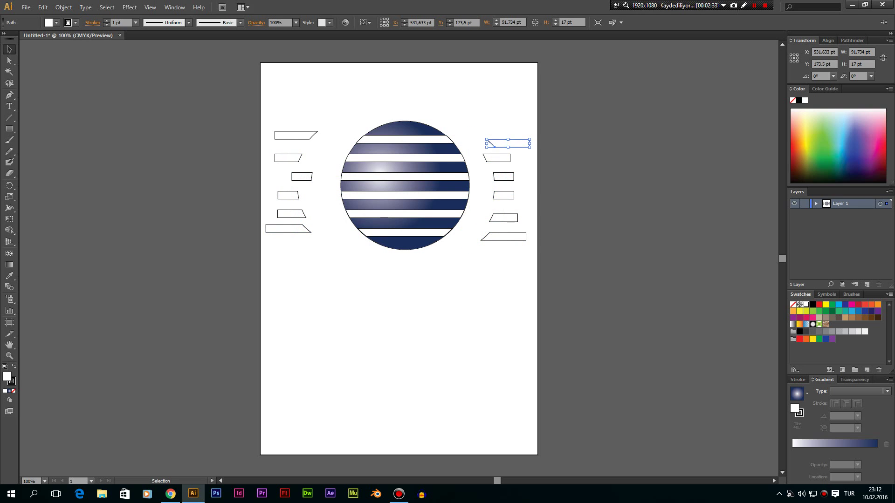
- Delete the leftover stripe pieces on the right side and the left side
left_click_drag(536, 104, 477, 268)
key("Delete")
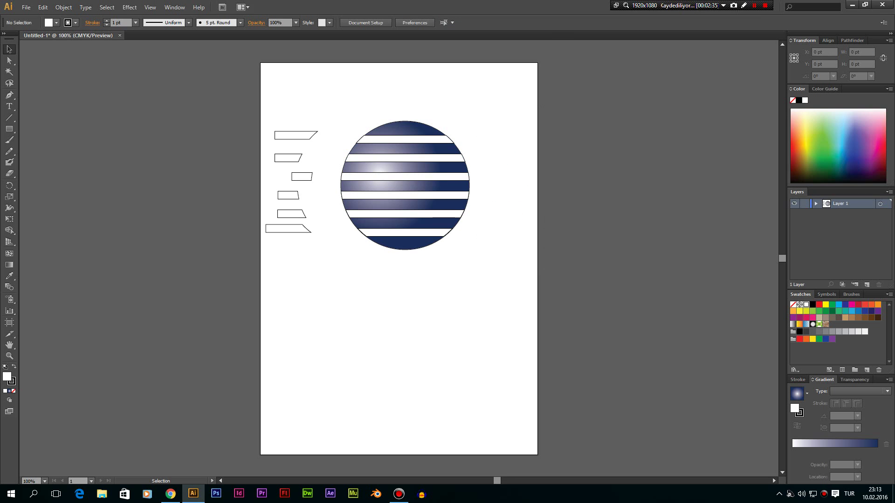
left_click_drag(352, 112, 264, 253)
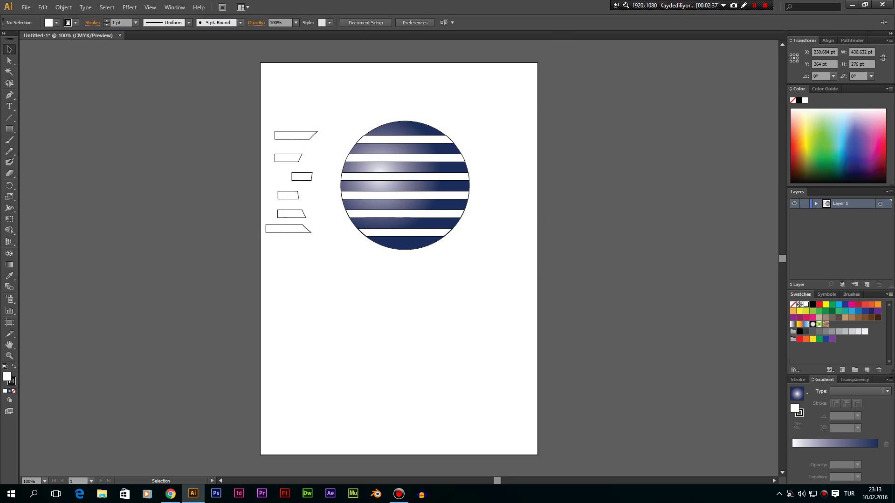
left_click_drag(327, 111, 273, 263)
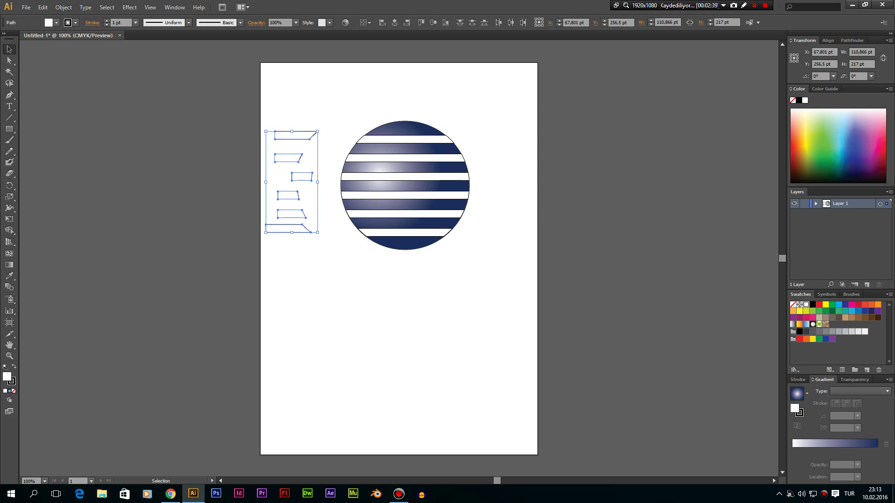
key("Delete")
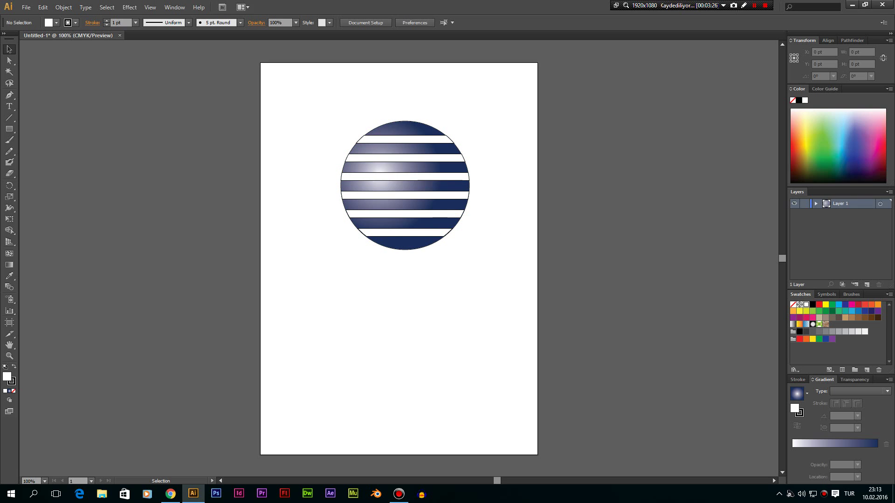
- Group the striped sphere's parts and move the group up to X 277.153 pt, Y 222.5 pt
left_click_drag(321, 99, 504, 290)
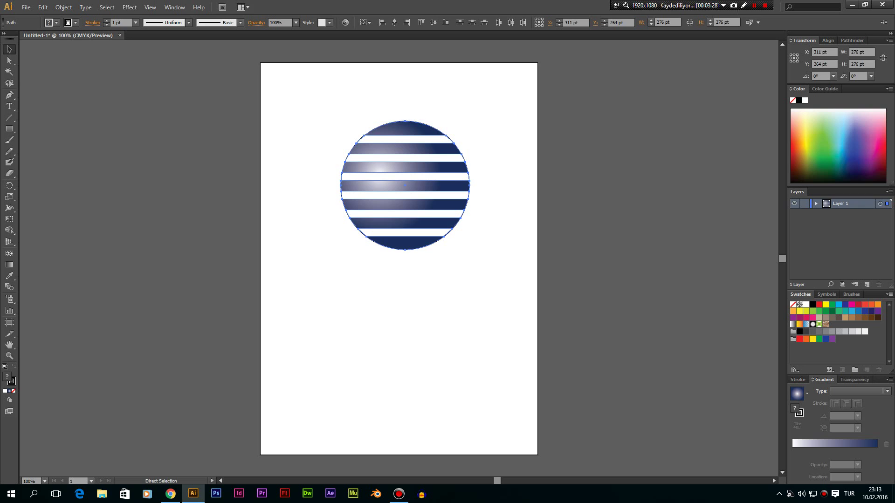
key("ctrl+g")
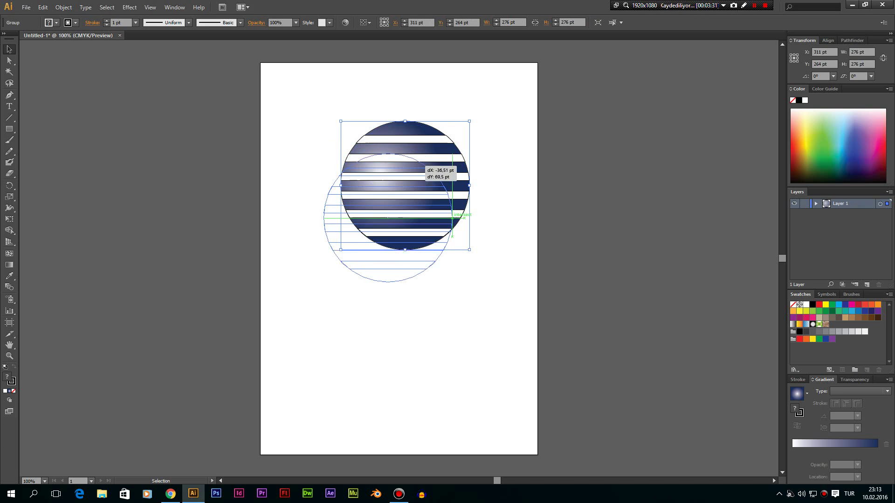
mouse_move(431, 135)
left_mouse_down()
mouse_move(411, 181)
mouse_move(415, 116)
left_mouse_up()
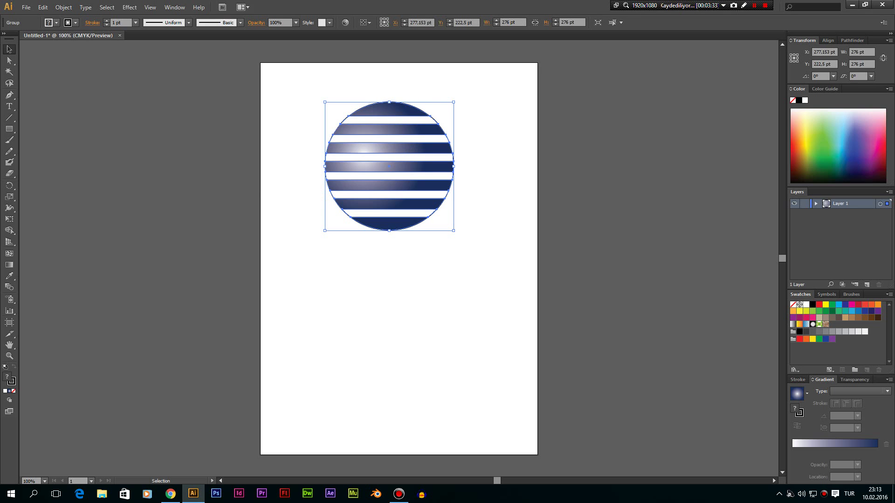